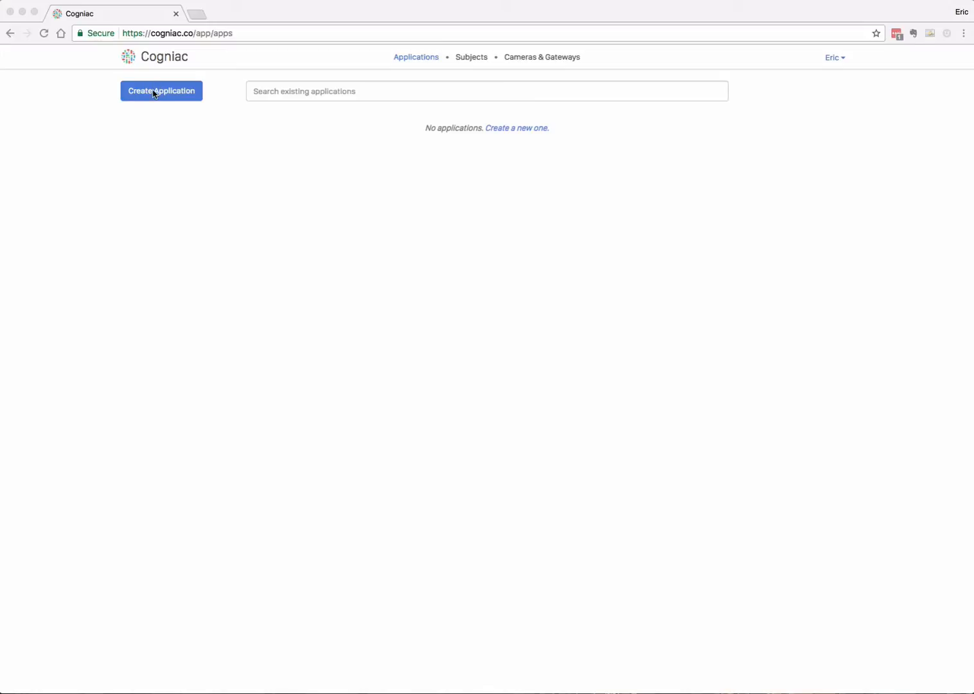
# - Start a new application named "Light Bulbs" with the Classification type and proceed to its input subjects
pyautogui.click(513, 132)
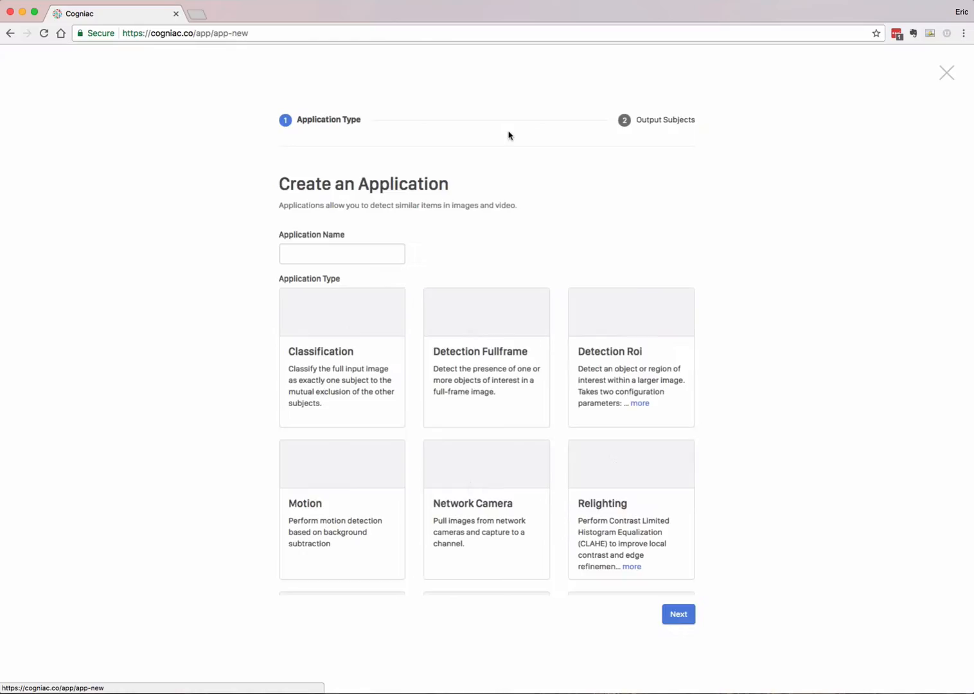
pyautogui.click(307, 255)
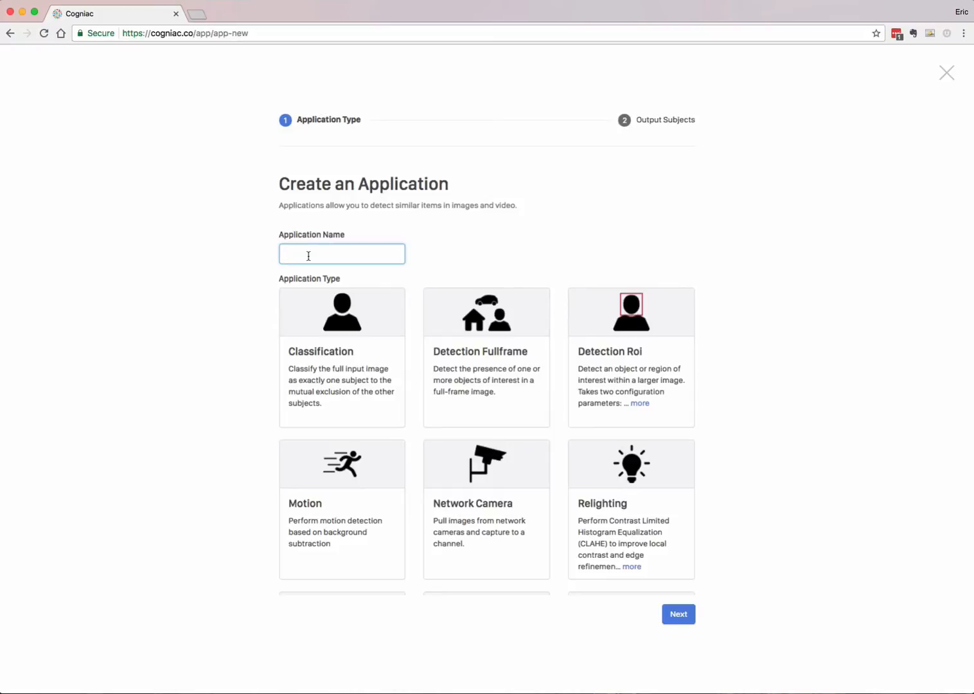
pyautogui.write('Light Bulbs')
pyautogui.click(322, 368)
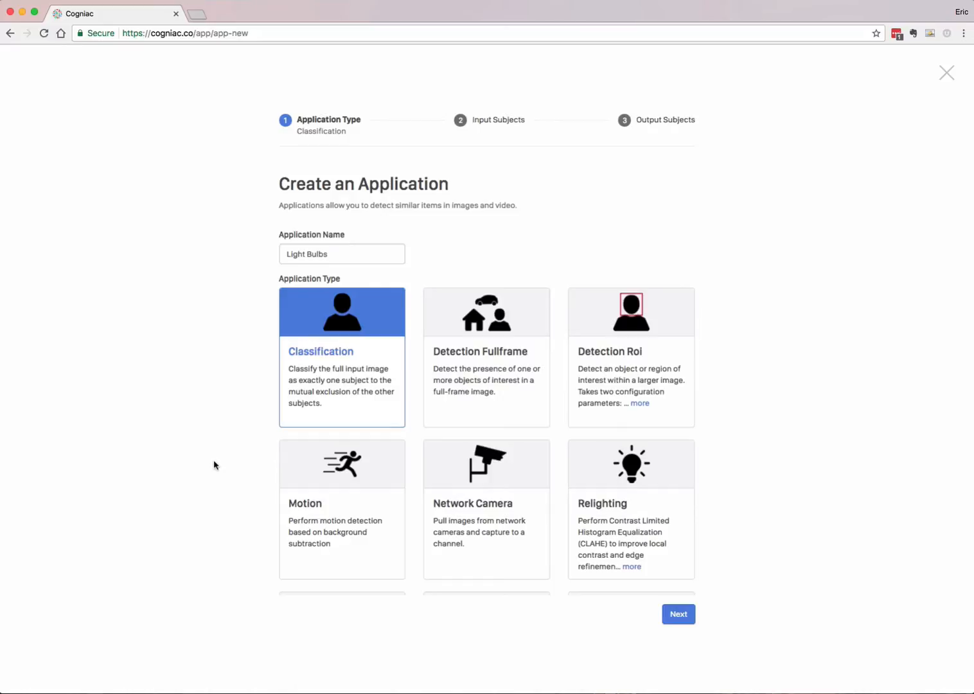
pyautogui.click(672, 621)
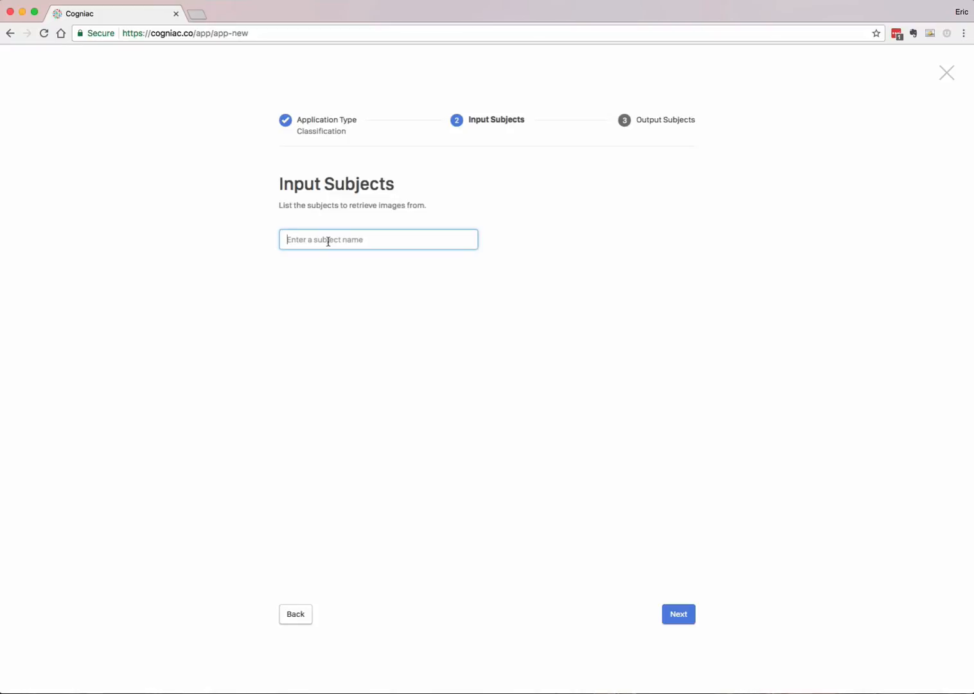
# - Create "misc light bulbs" as the application's input subject and proceed to the output subjects
pyautogui.write('misc l')
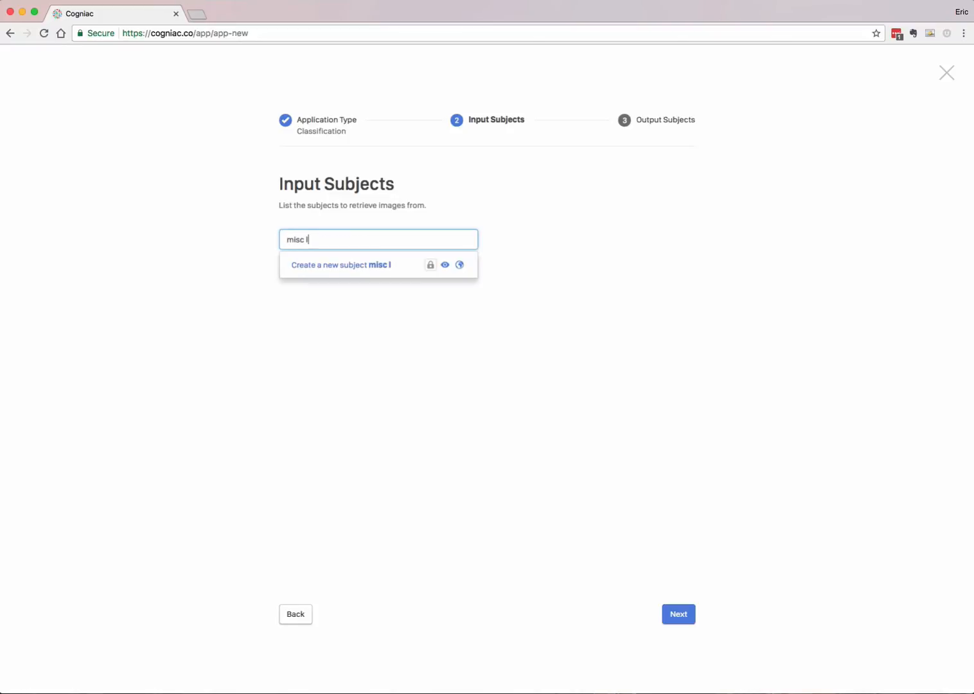
pyautogui.write('ight bulbs')
pyautogui.press('Return')
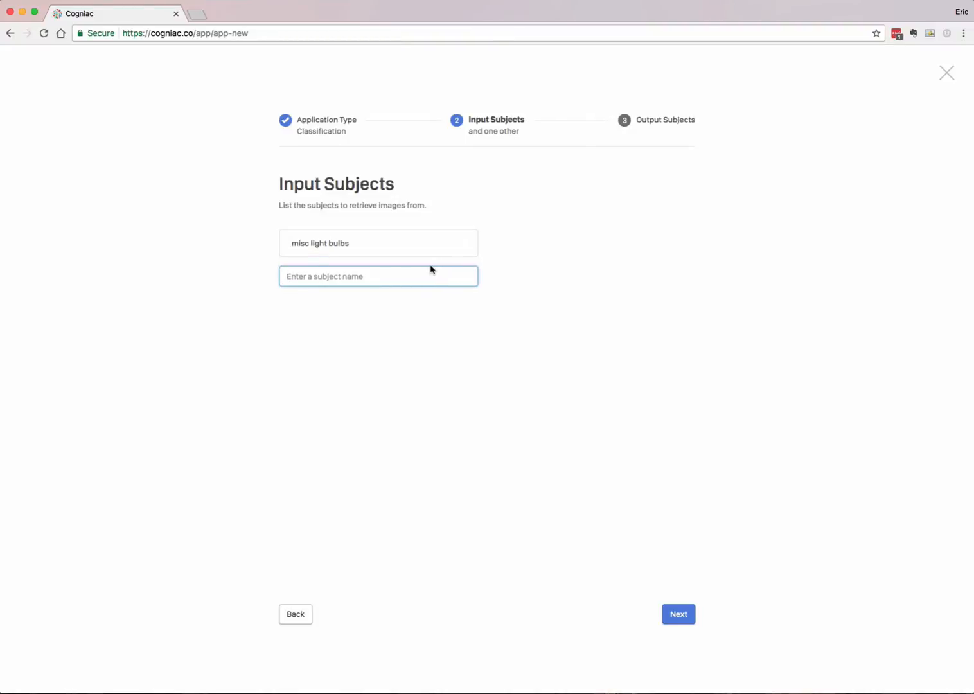
pyautogui.click(677, 615)
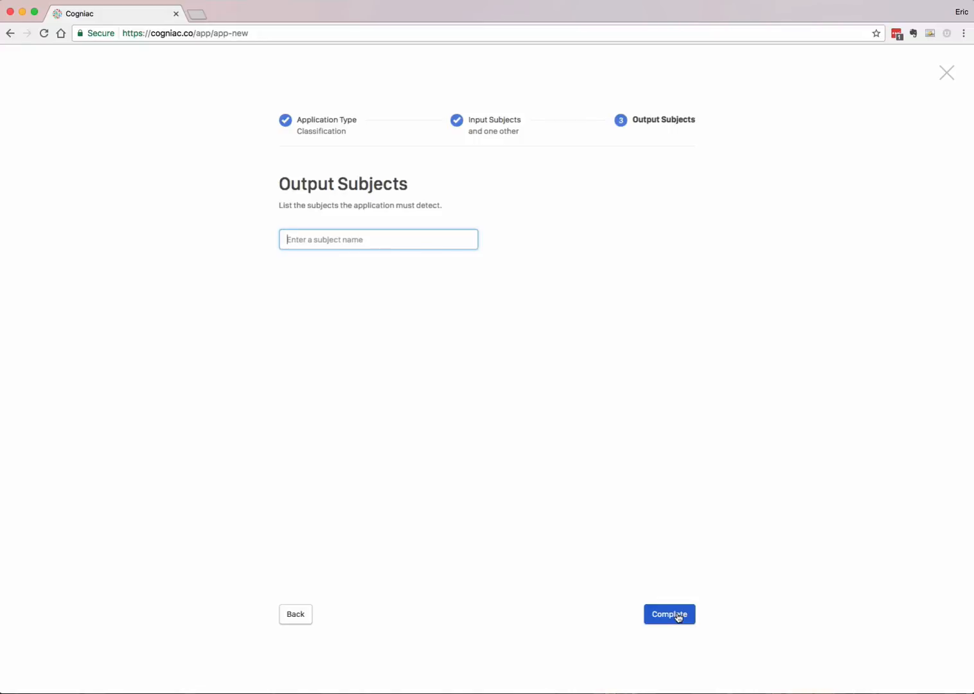
# - Create the output subjects "LED", "incandescent" and "CFL" for the application
pyautogui.write('LED')
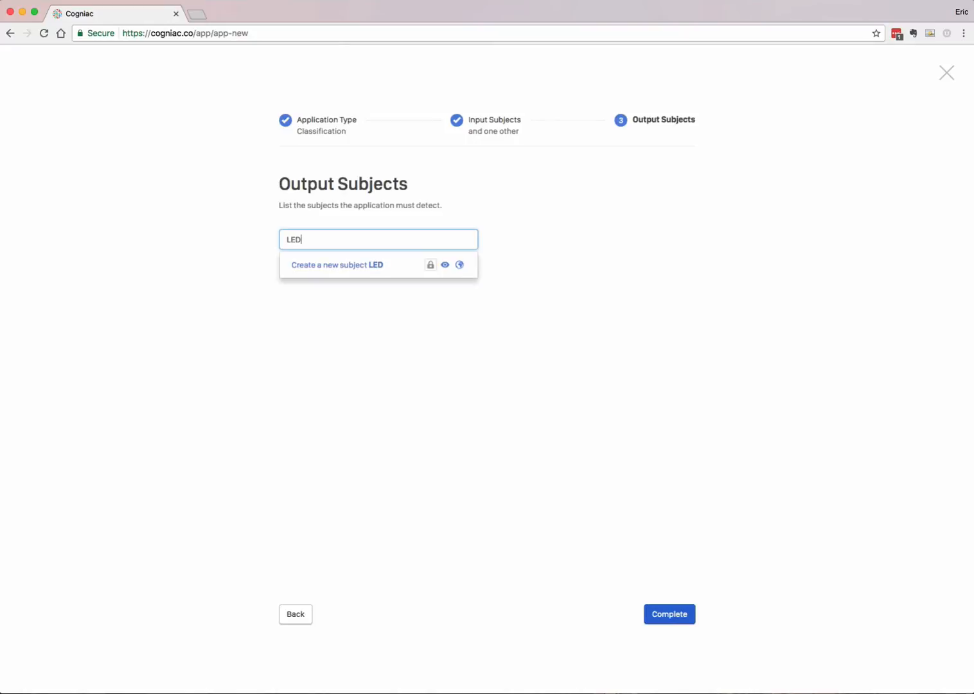
pyautogui.press('Return')
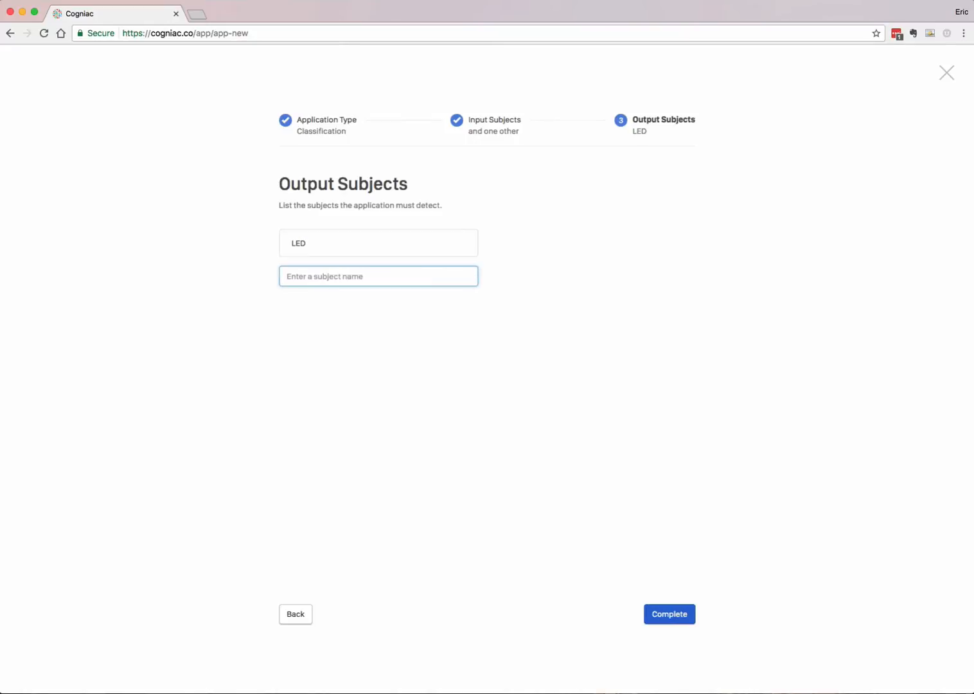
pyautogui.write('inca')
pyautogui.press('BackSpace')
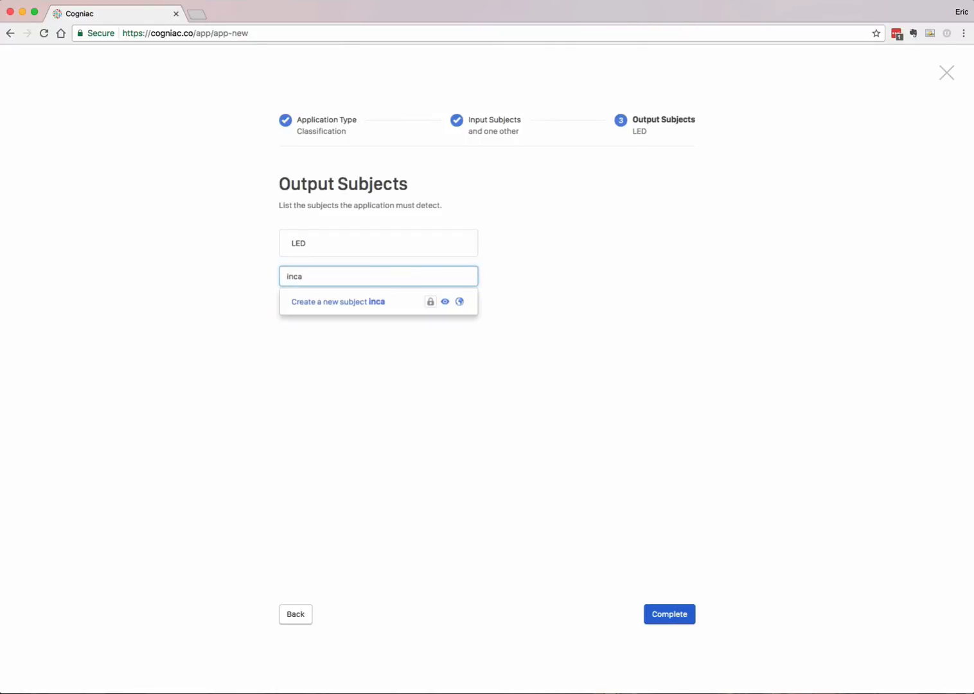
pyautogui.write('andescent')
pyautogui.press('Return')
pyautogui.write('CFL')
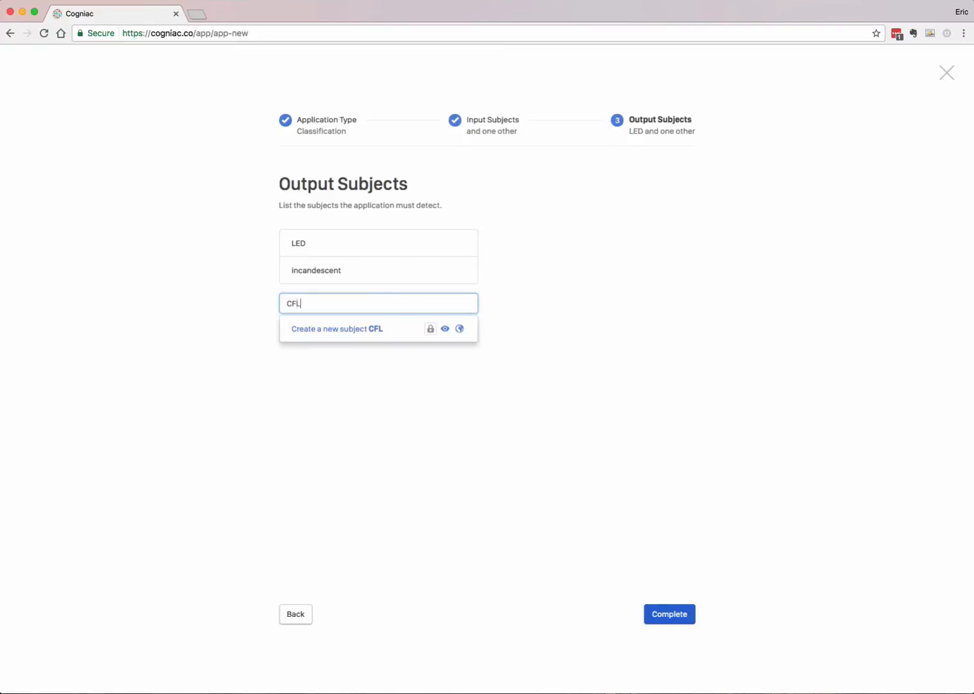
pyautogui.press('Return')
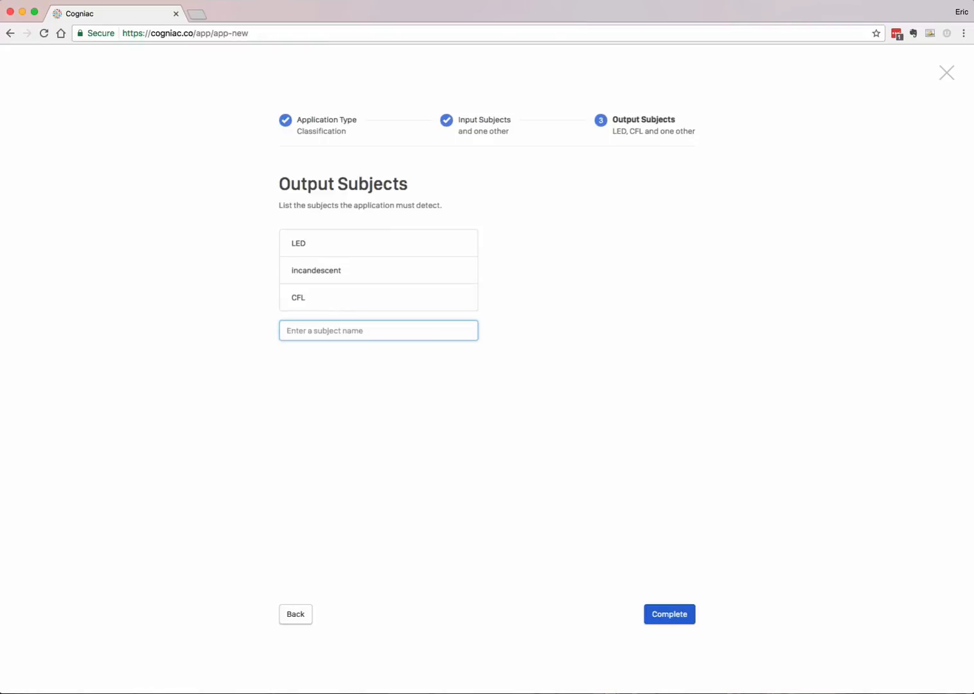
# - Add "Other Bulbs" as the fourth output subject and complete the application setup
pyautogui.write('Other Bukbs')
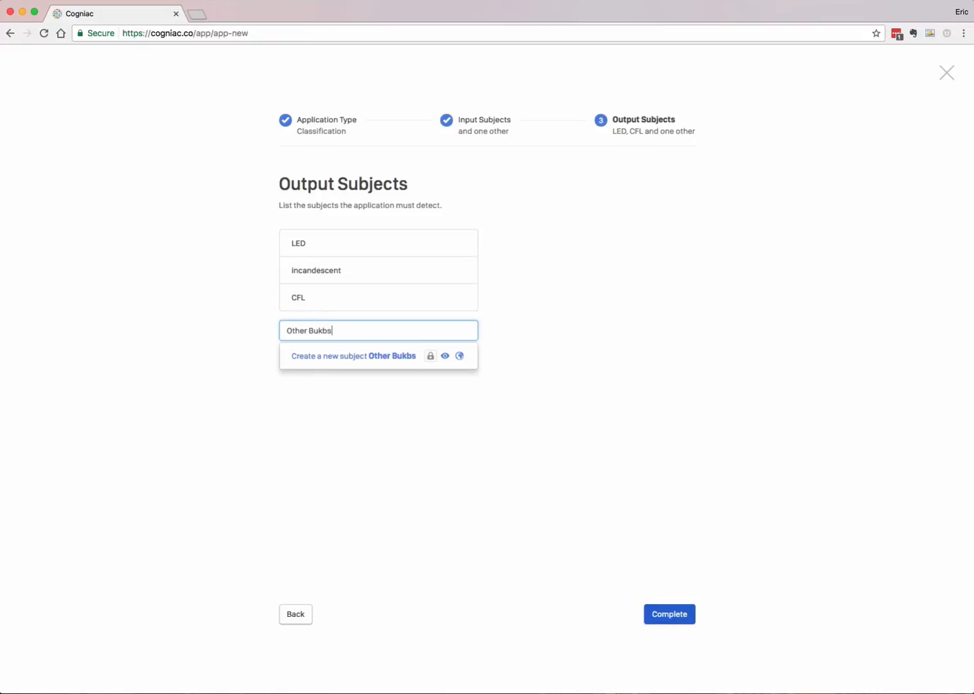
pyautogui.press('BackSpace')
pyautogui.press('BackSpace')
pyautogui.press('BackSpace')
pyautogui.write('lbs')
pyautogui.press('Return')
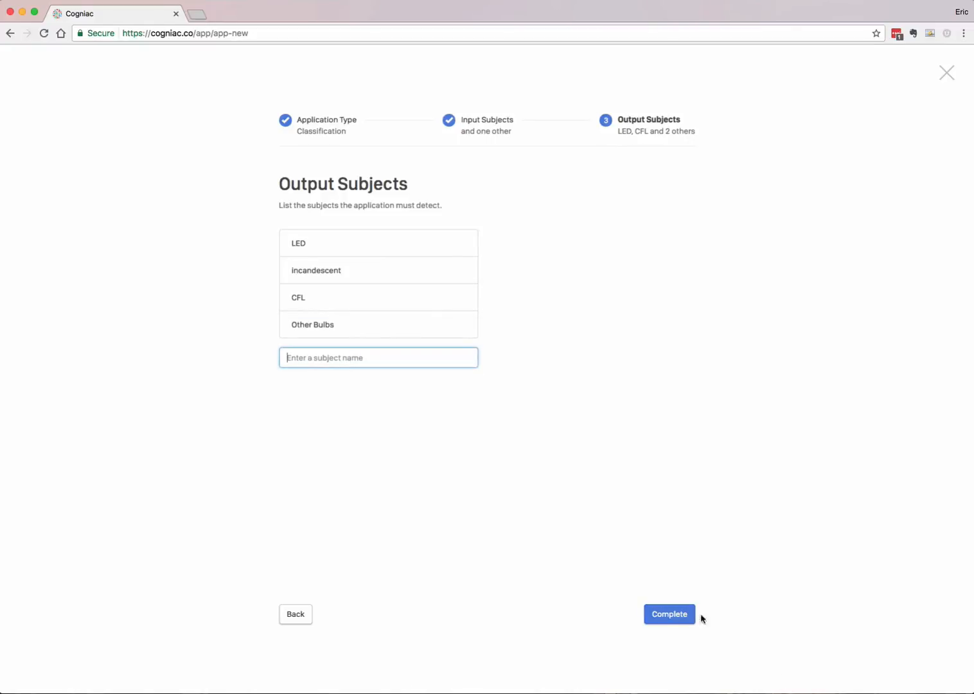
pyautogui.click(663, 613)
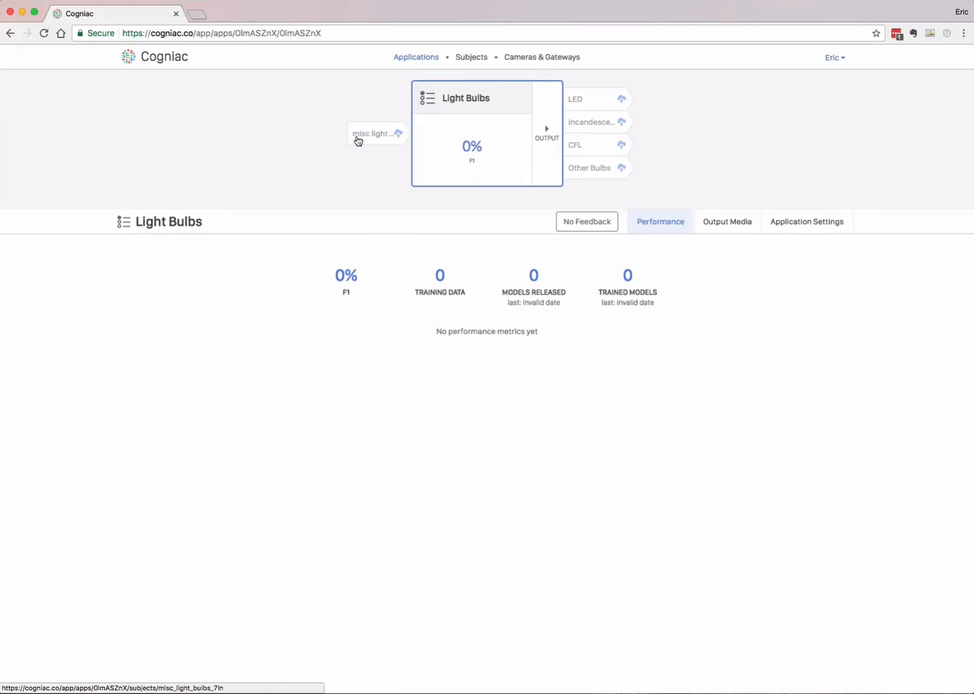
# - Upload images IMG_4827.JPG through IMG_4837.JPG from the Cogniac_Demo folder to the misc light bulbs subject
pyautogui.click(397, 137)
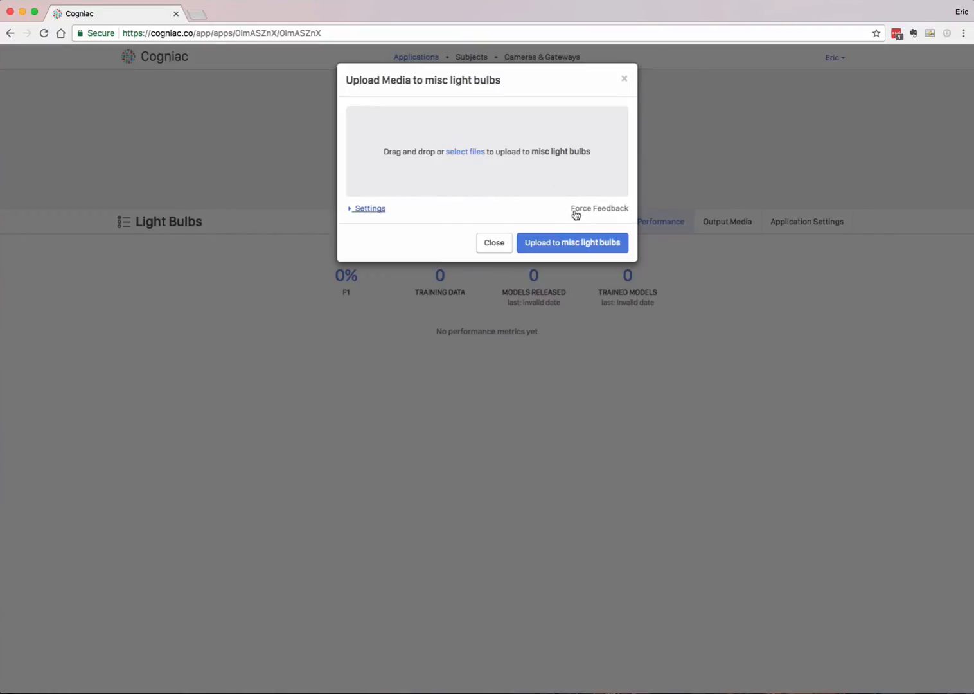
pyautogui.click(464, 159)
pyautogui.scroll(-10, 431, 142)
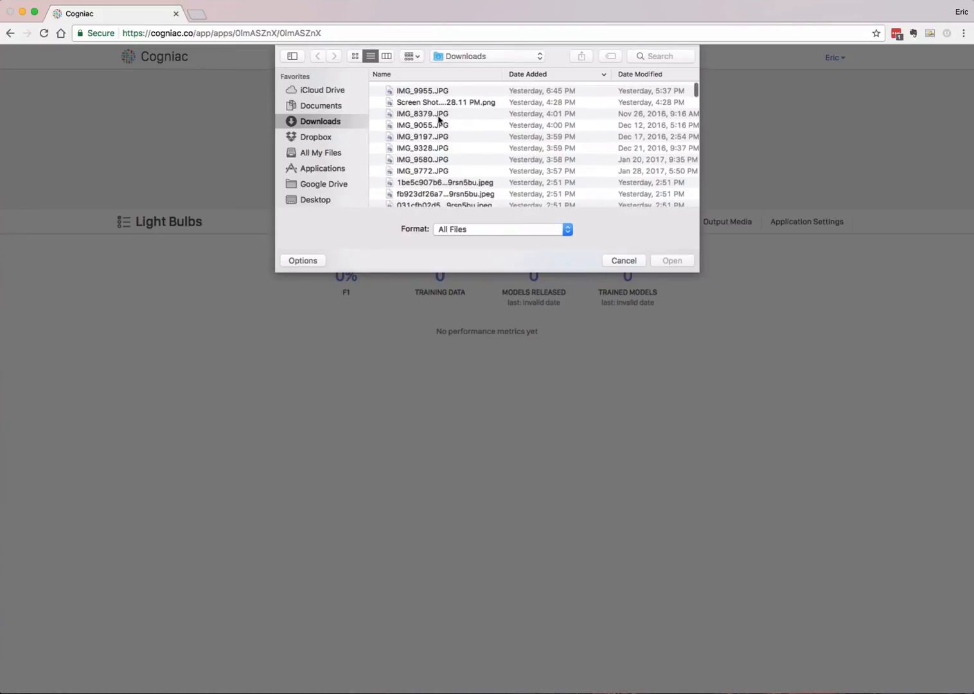
pyautogui.doubleClick(416, 170)
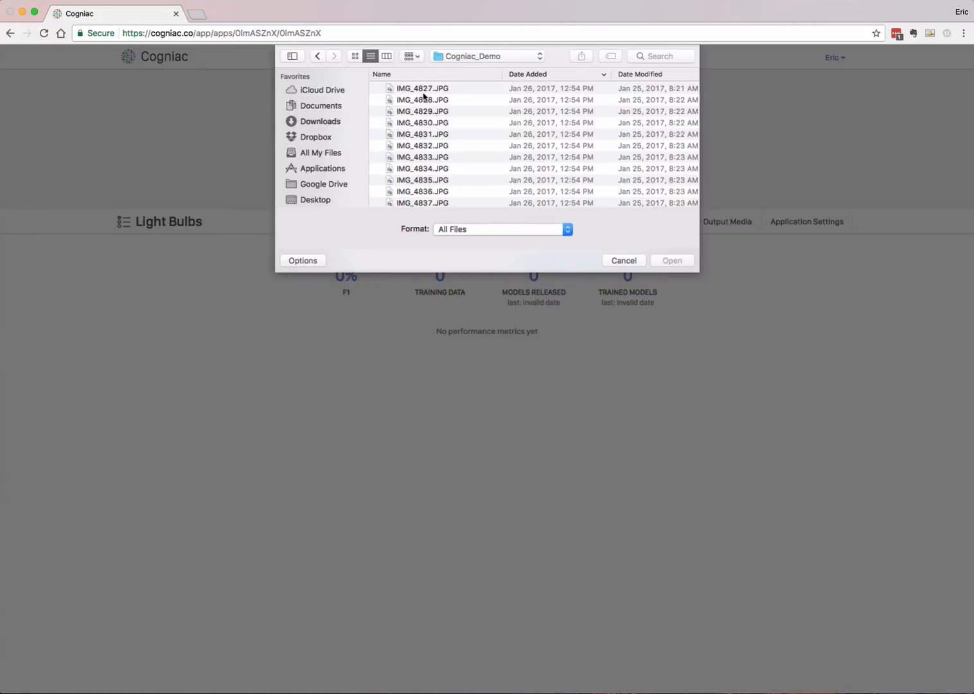
pyautogui.click(425, 90)
pyautogui.keyDown('shift'); pyautogui.click(424, 203); pyautogui.keyUp('shift')
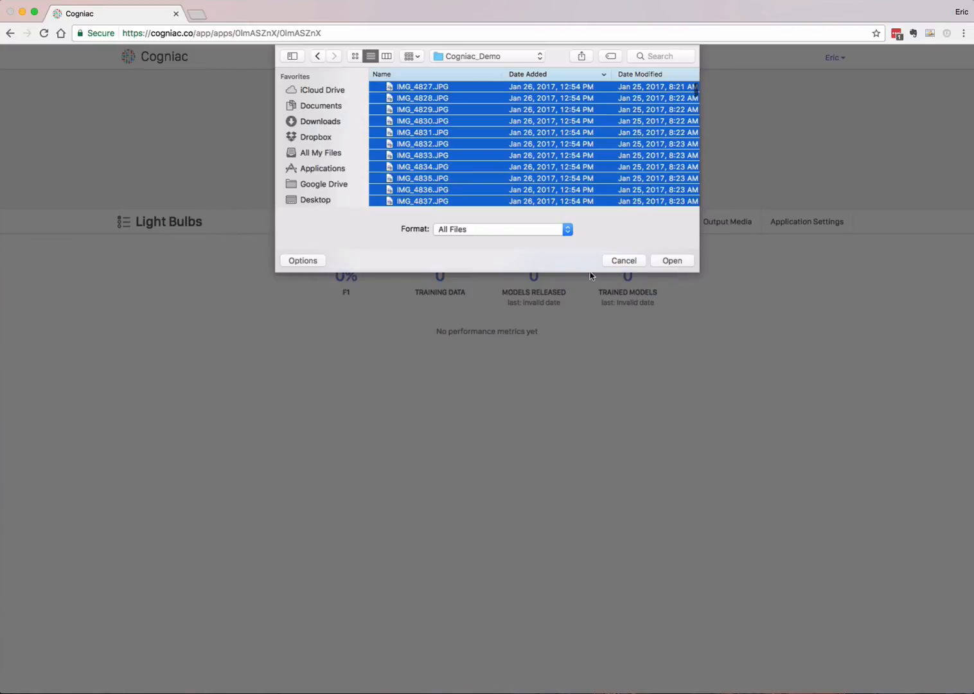
pyautogui.click(658, 262)
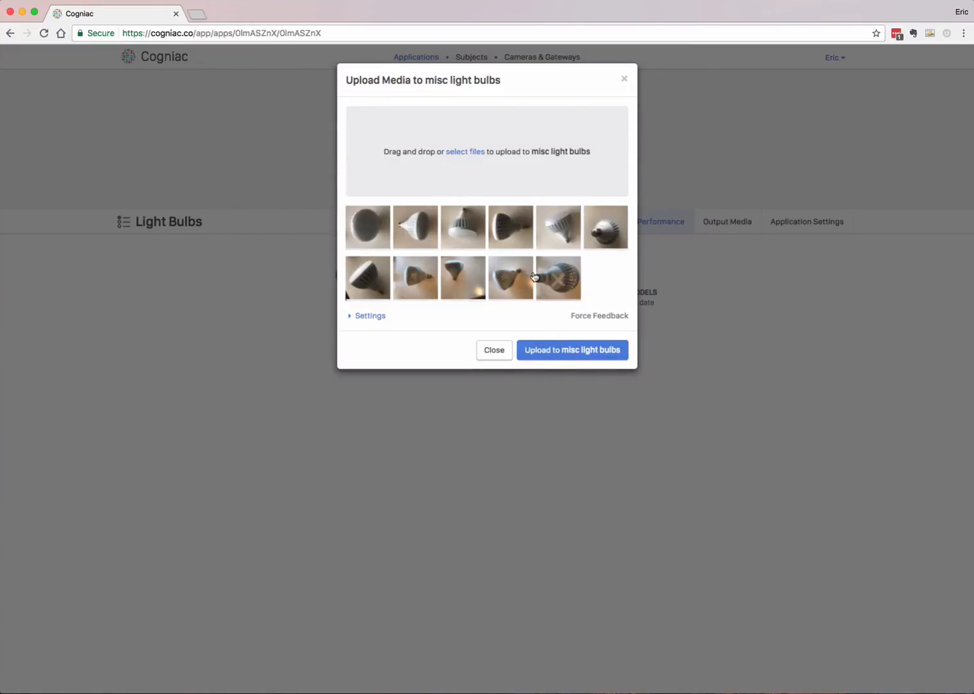
pyautogui.moveTo(503, 279)
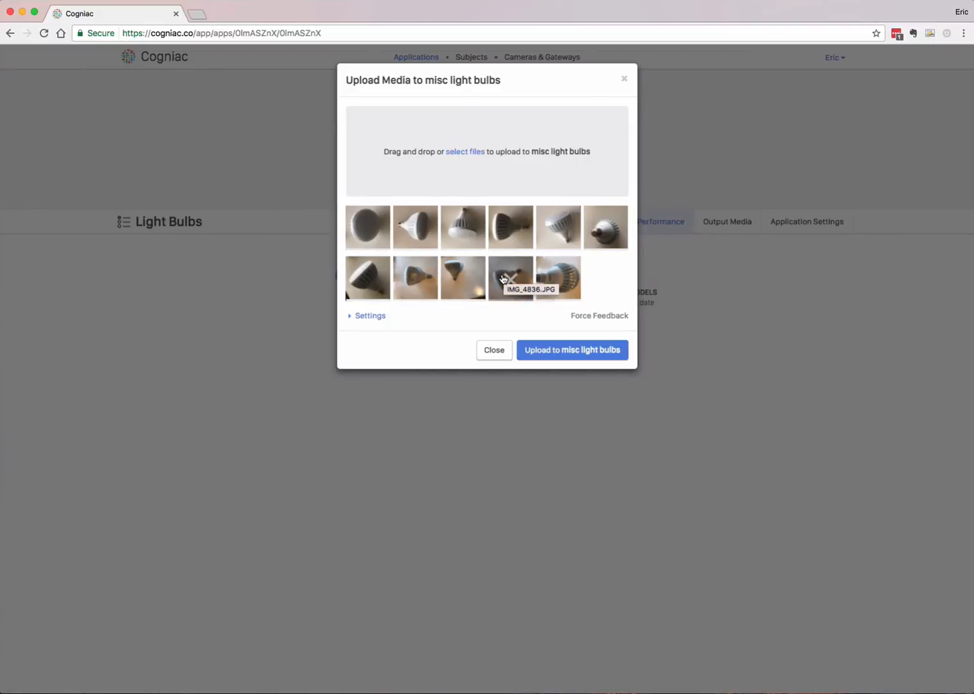
pyautogui.click(559, 354)
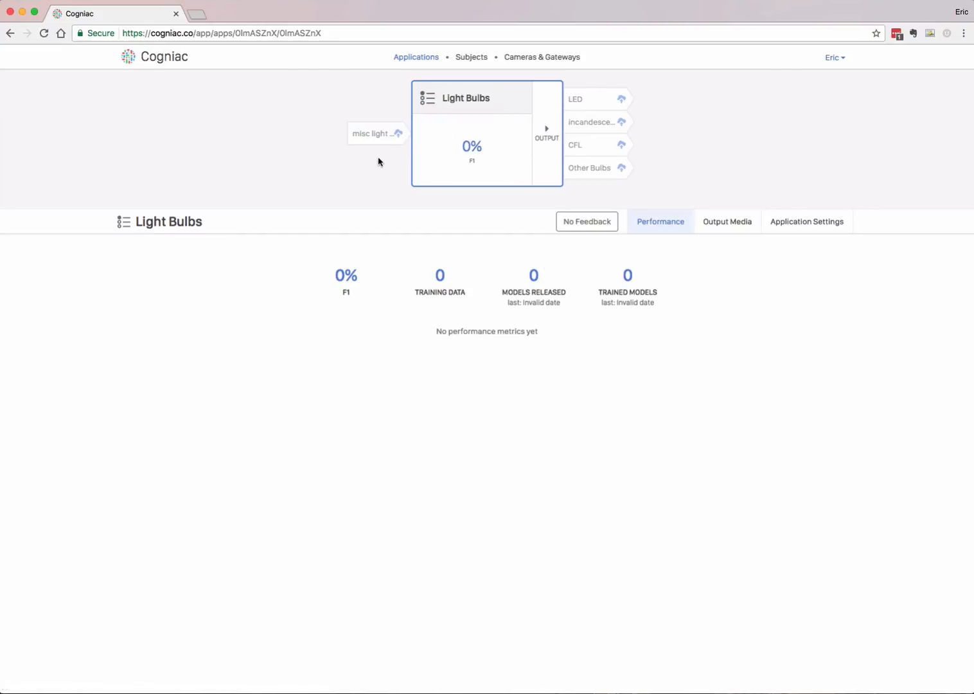
# - Reload the application page, start providing feedback, and classify the candle-shaped BIOLUZ bulb as LED and the reflector bulb as CFL
pyautogui.press('super+l')
pyautogui.press('Return')
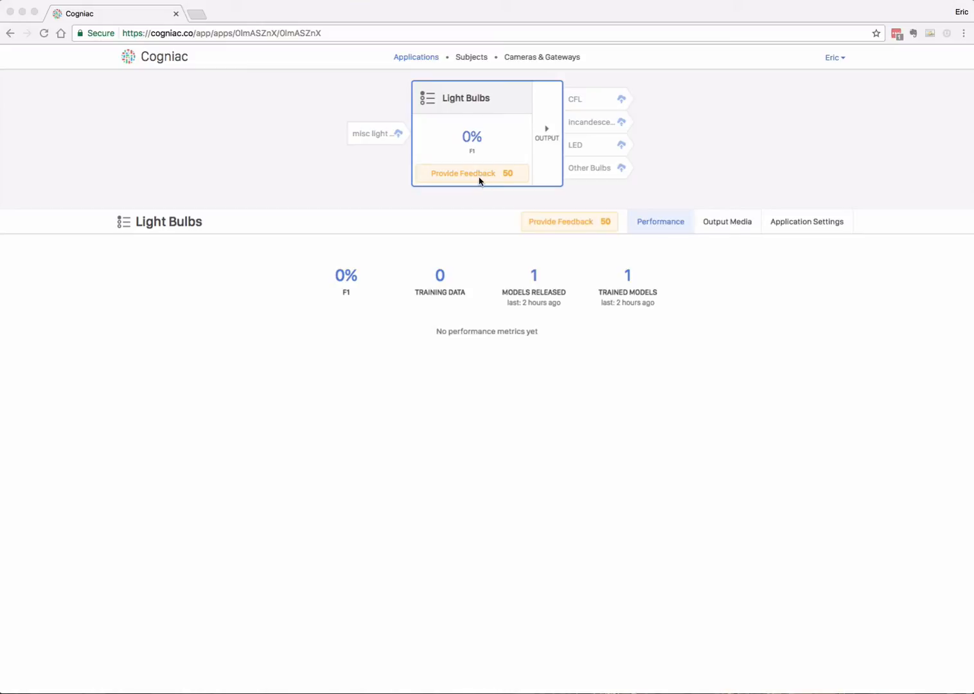
pyautogui.click(479, 180)
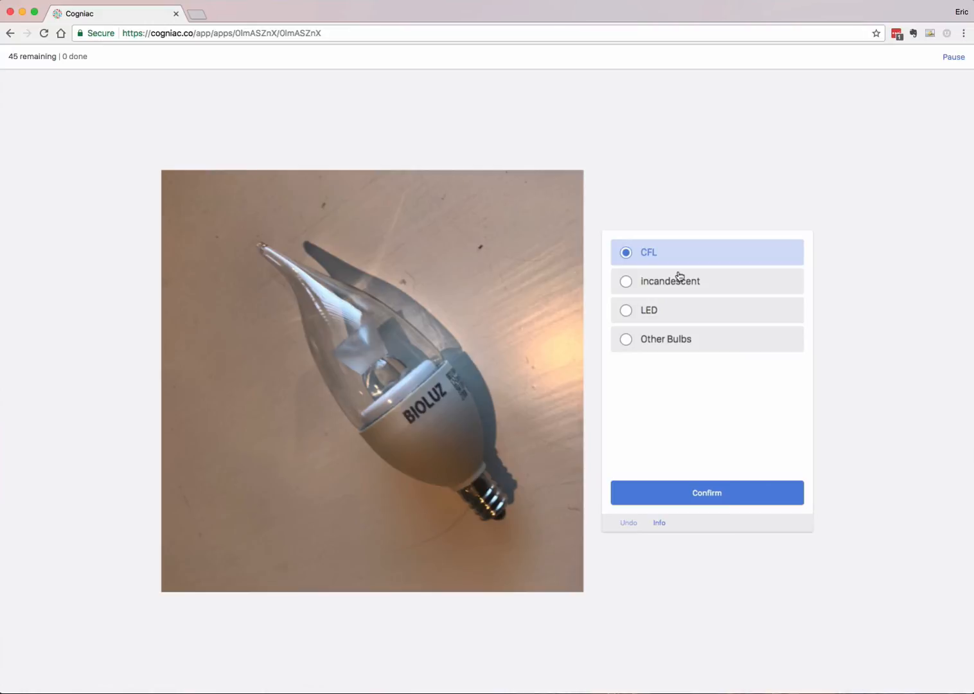
pyautogui.click(659, 313)
pyautogui.click(711, 500)
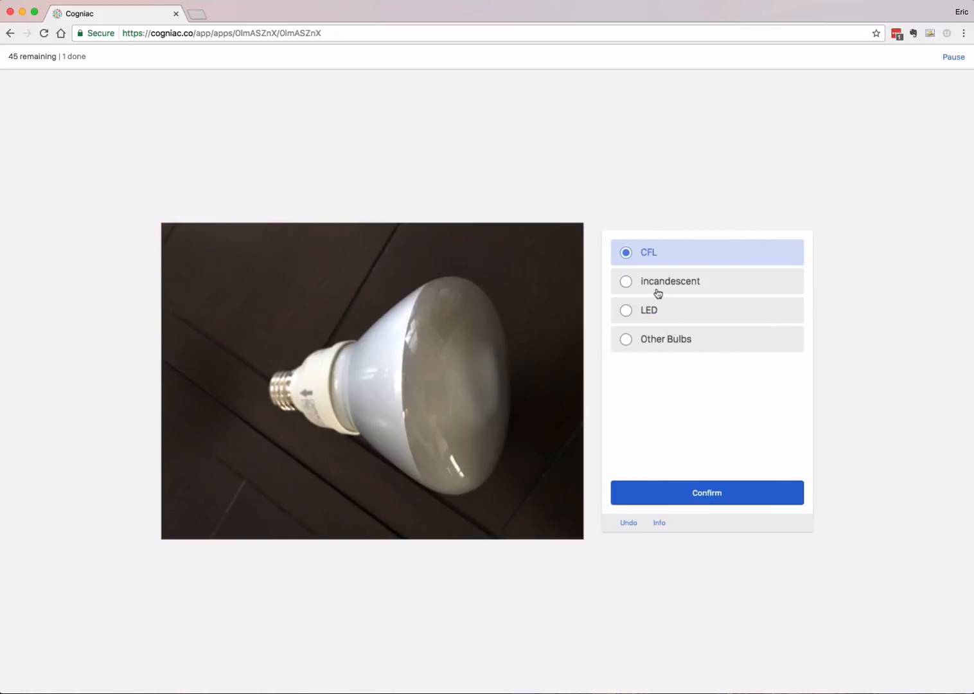
pyautogui.click(686, 493)
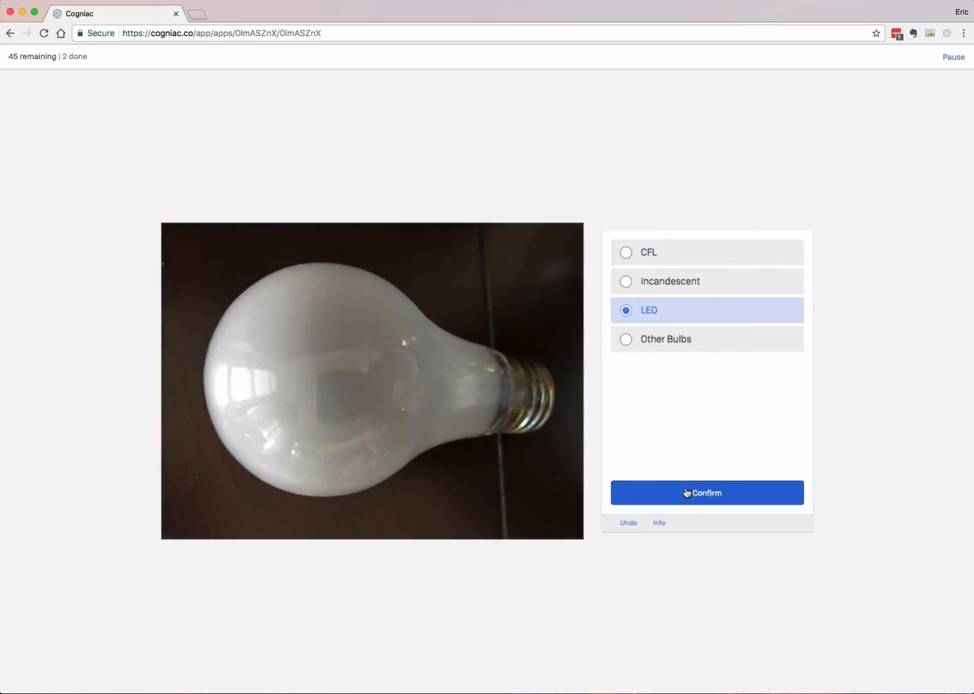
# - Classify the frosted round bulb as incandescent and the finned floodlight bulb as LED
pyautogui.click(656, 287)
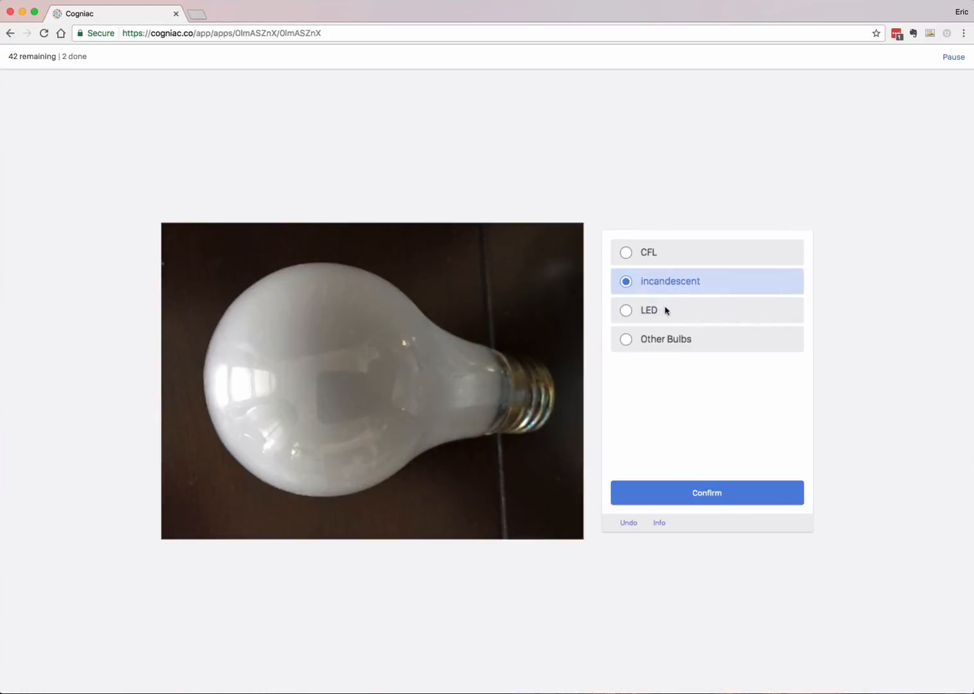
pyautogui.click(699, 495)
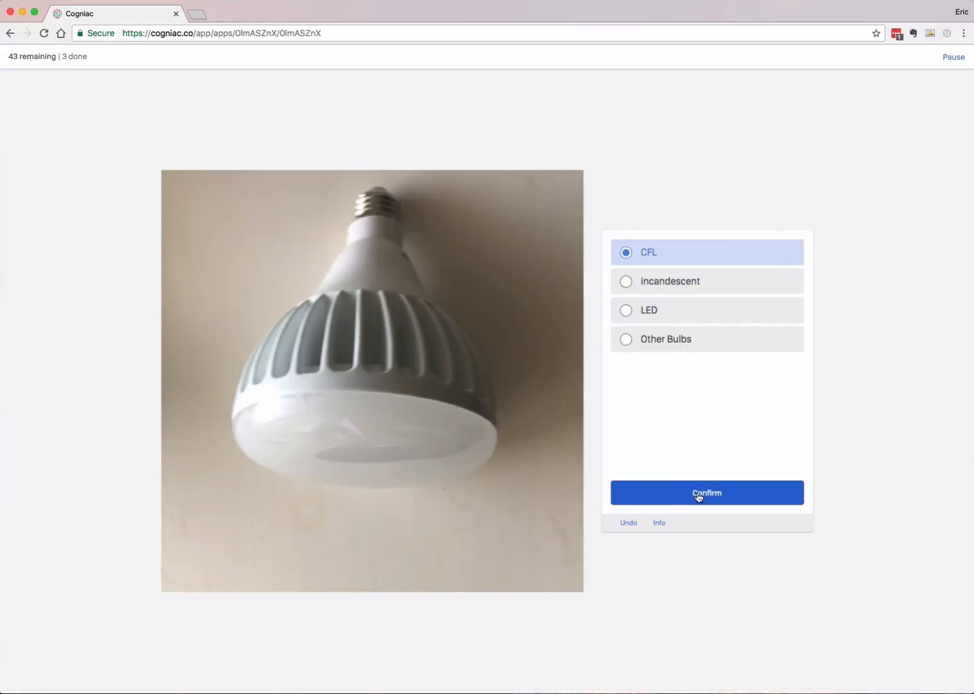
pyautogui.click(654, 313)
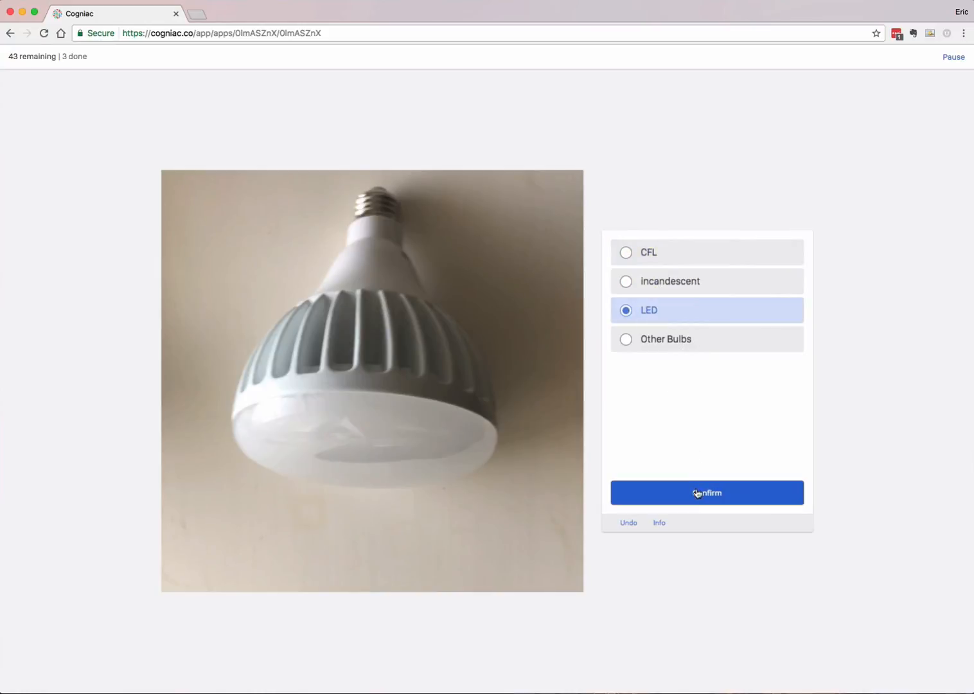
pyautogui.click(697, 492)
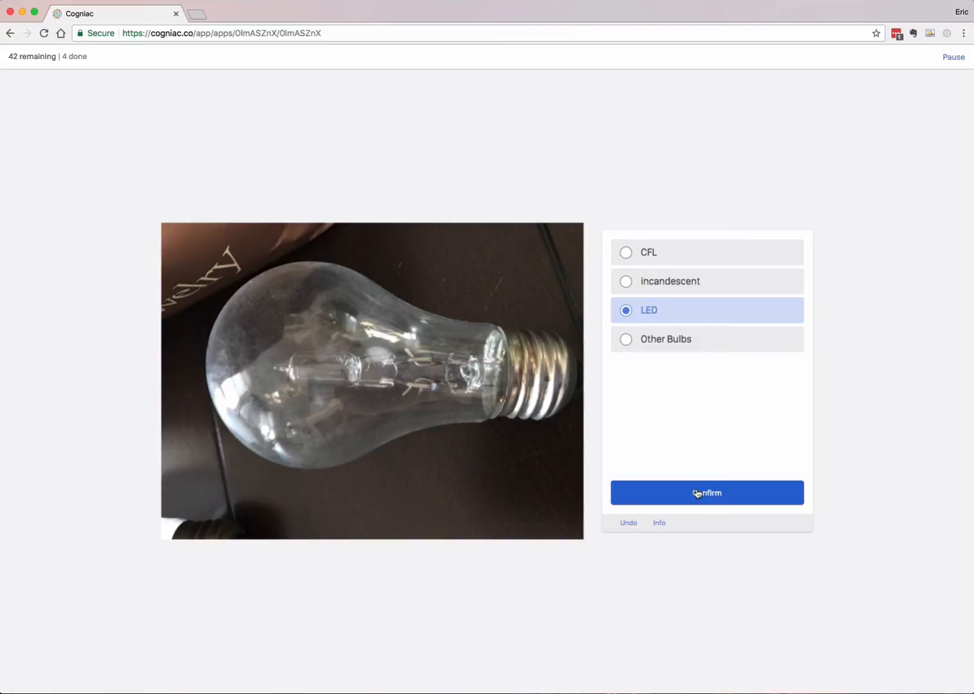
# - Submit the clear glass bulb as CFL and undo that classification
pyautogui.click(650, 287)
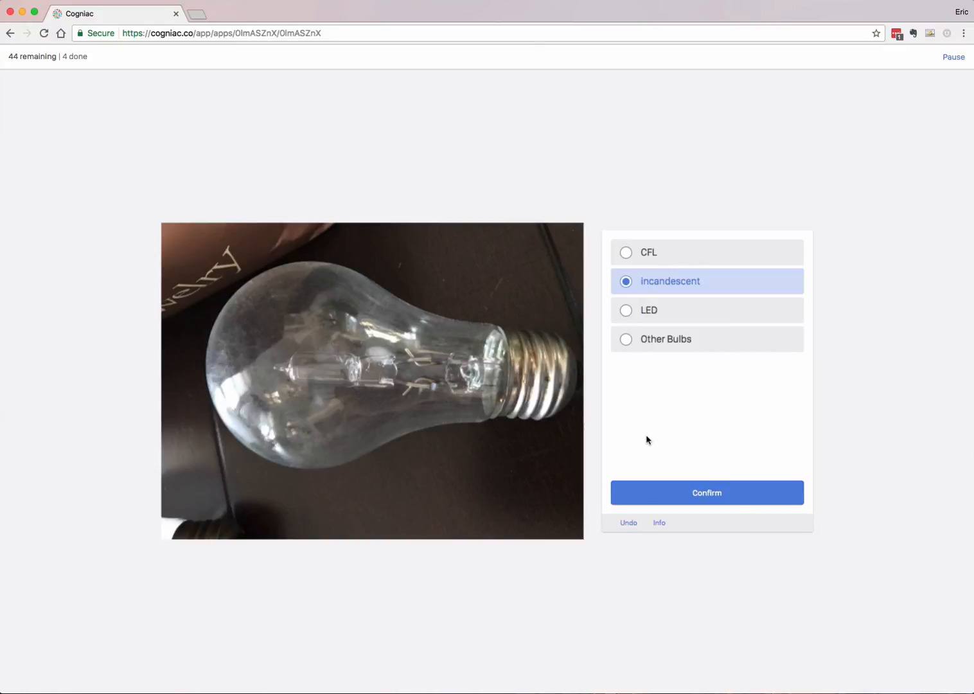
pyautogui.click(647, 262)
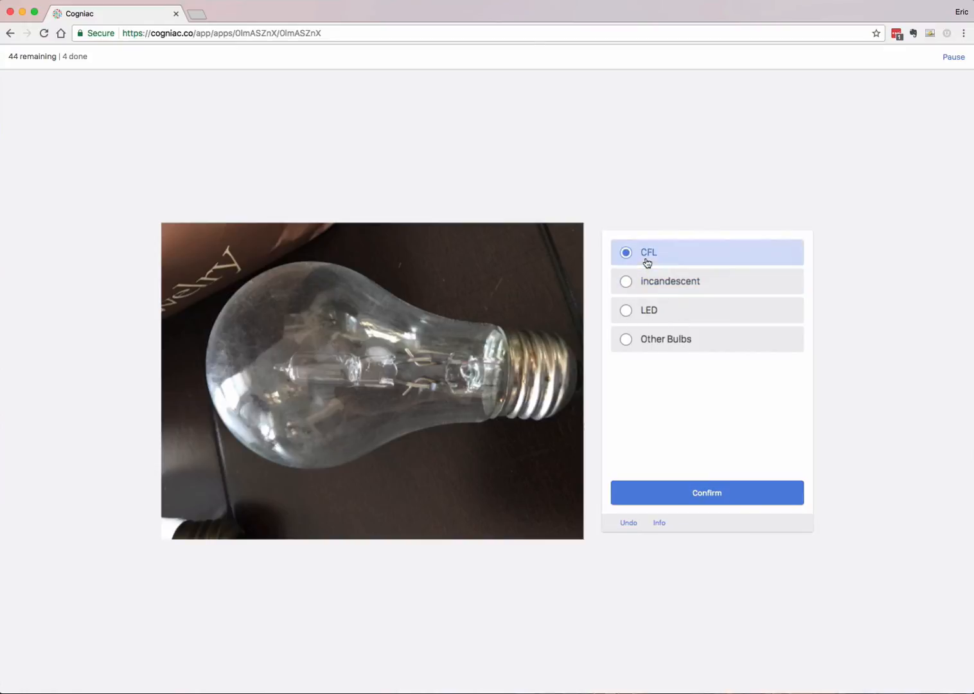
pyautogui.click(683, 493)
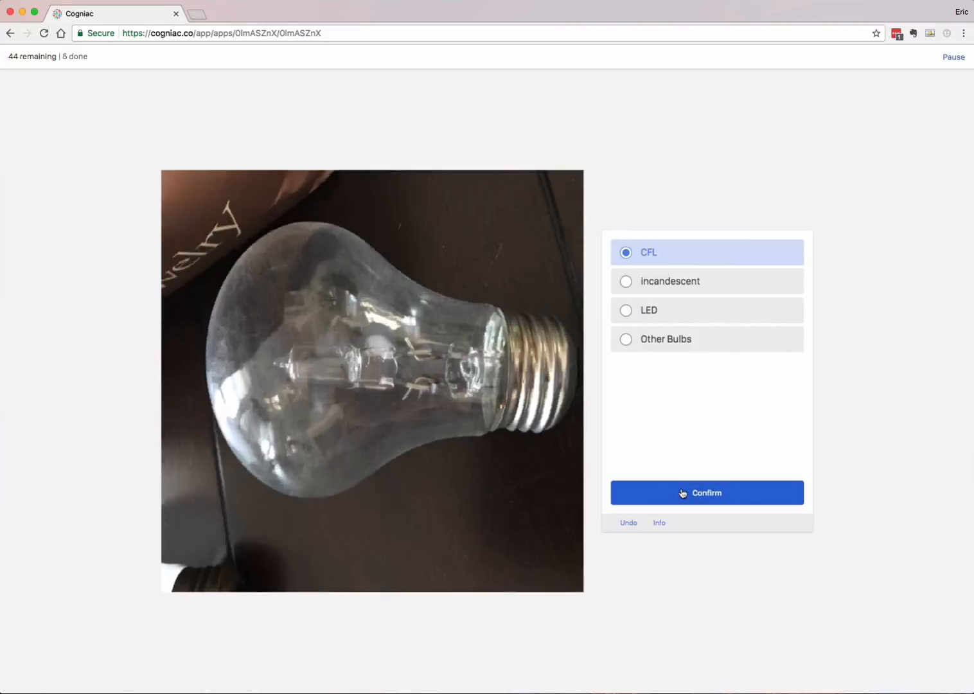
pyautogui.click(625, 523)
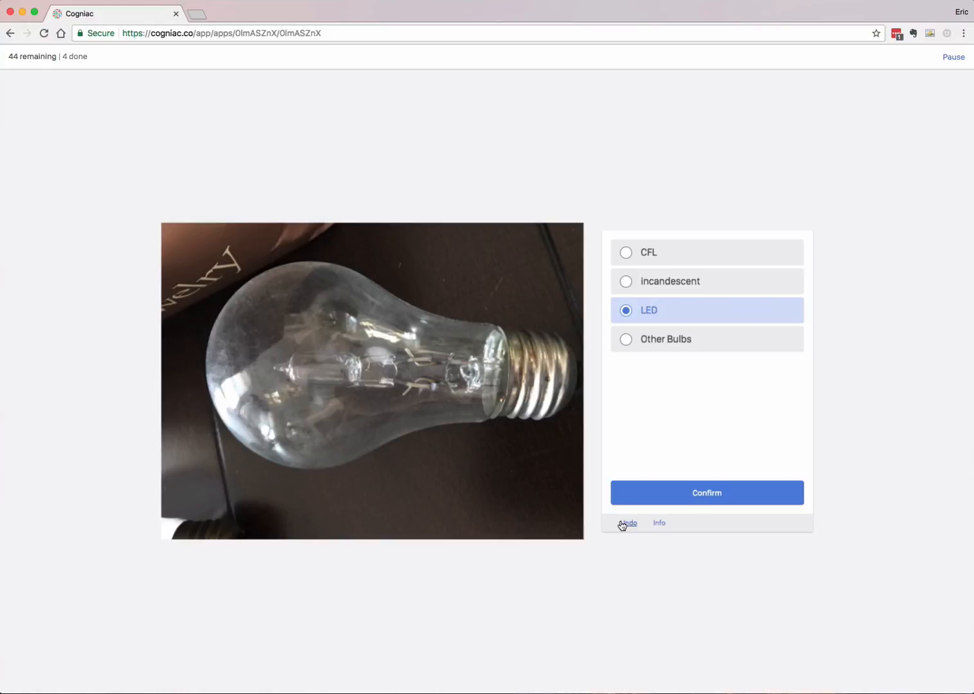
# - Classify the clear glass bulb as incandescent
pyautogui.click(650, 283)
pyautogui.click(687, 492)
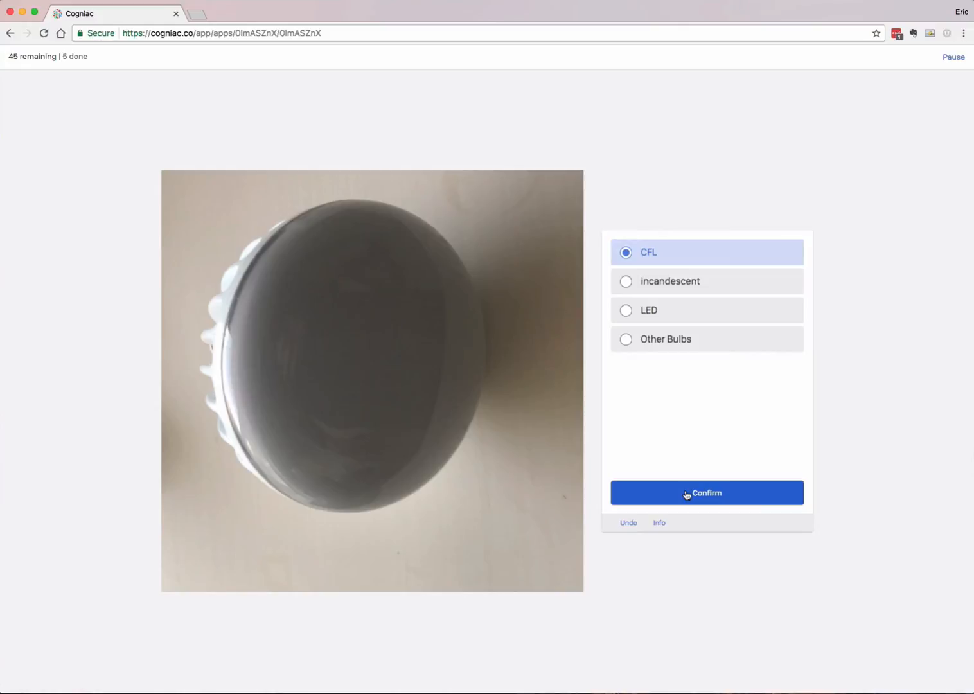
# - Pause and quit the feedback session, and switch to the Cogniac mobile app's applications list
pyautogui.click(954, 57)
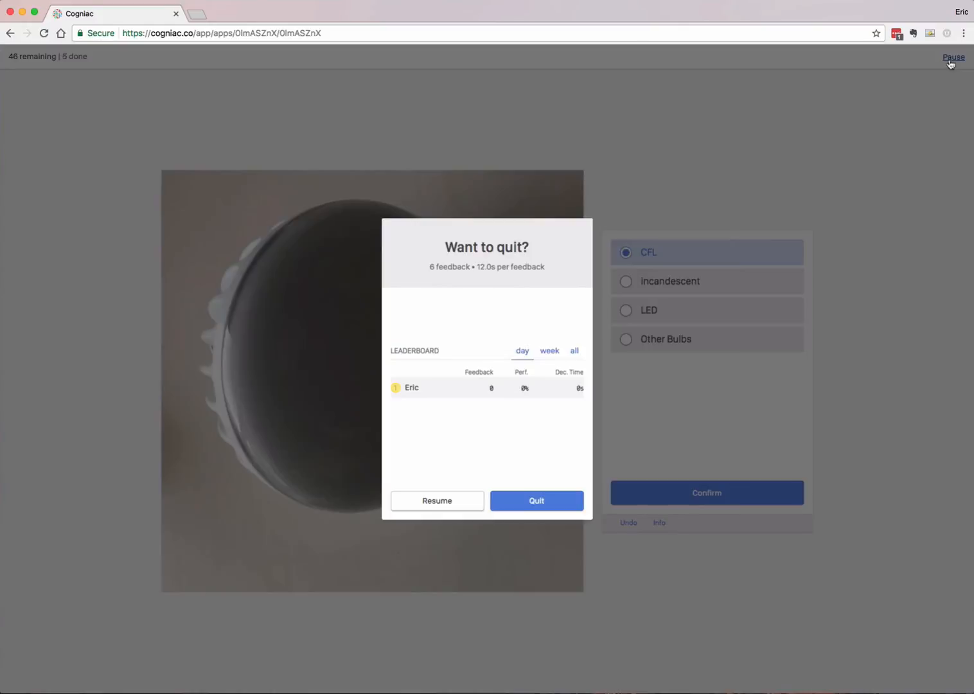
pyautogui.click(511, 502)
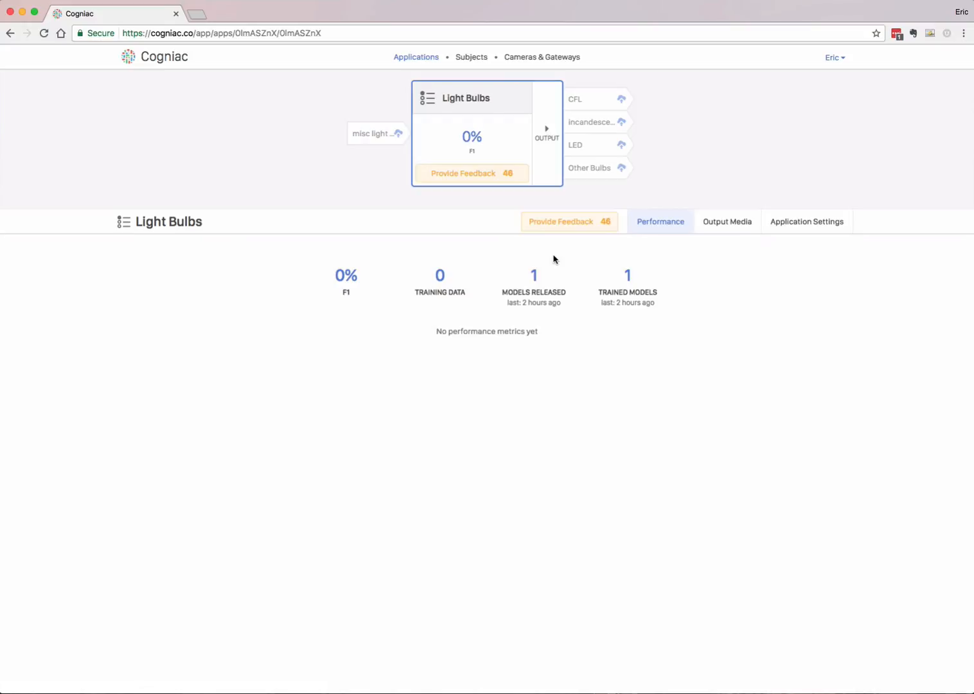
pyautogui.press('super+Tab')
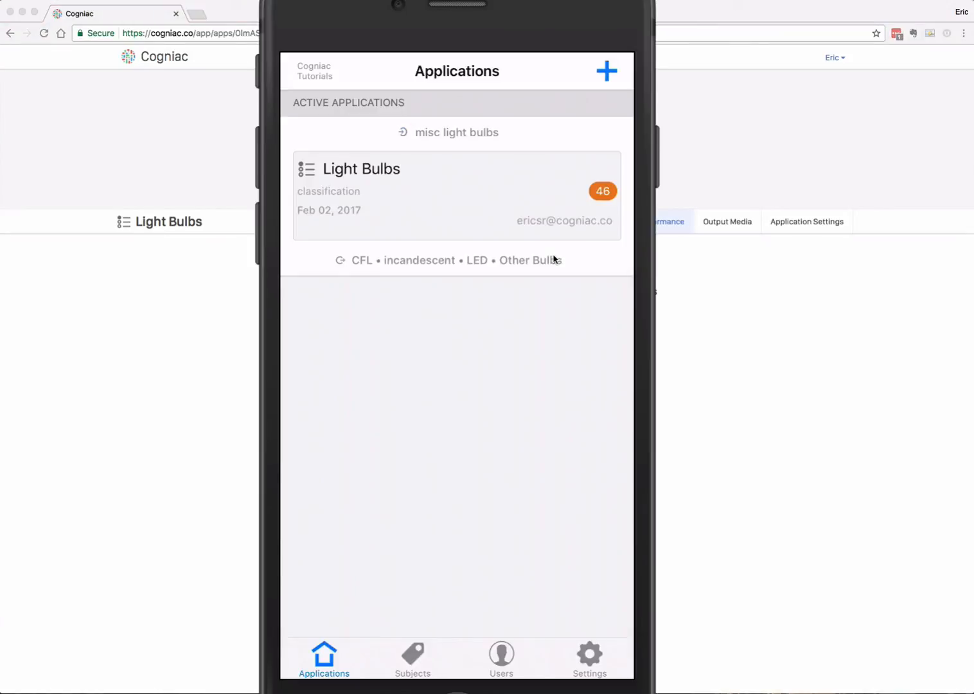
pyautogui.click(554, 259)
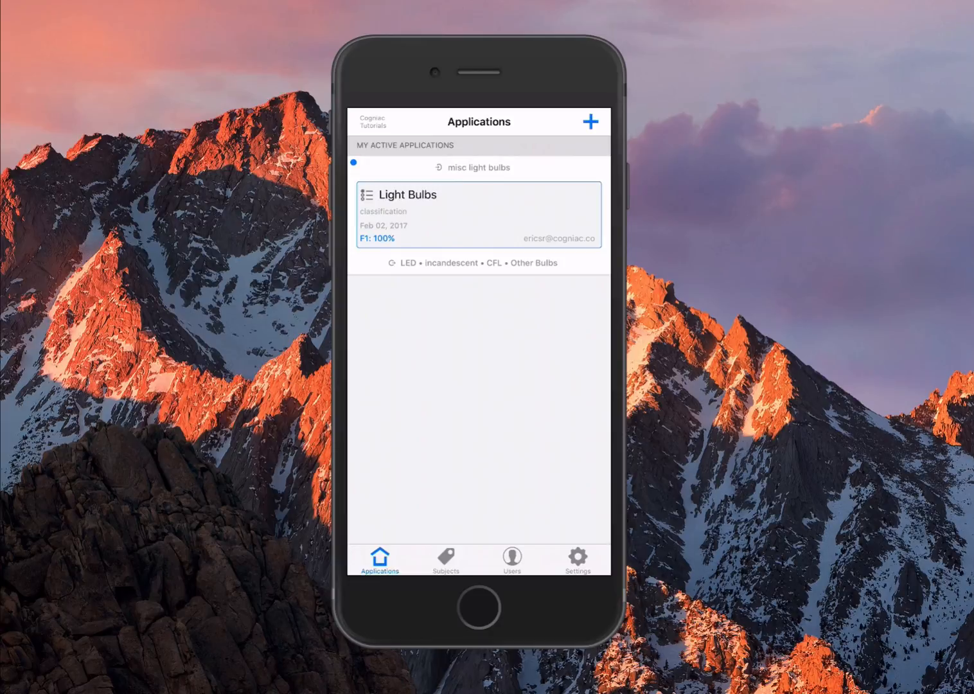
# - Take a photo of the spiral bulb for the Light Bulbs application and upload it to the misc light bulbs subject
pyautogui.click(478, 214)
pyautogui.click(573, 148)
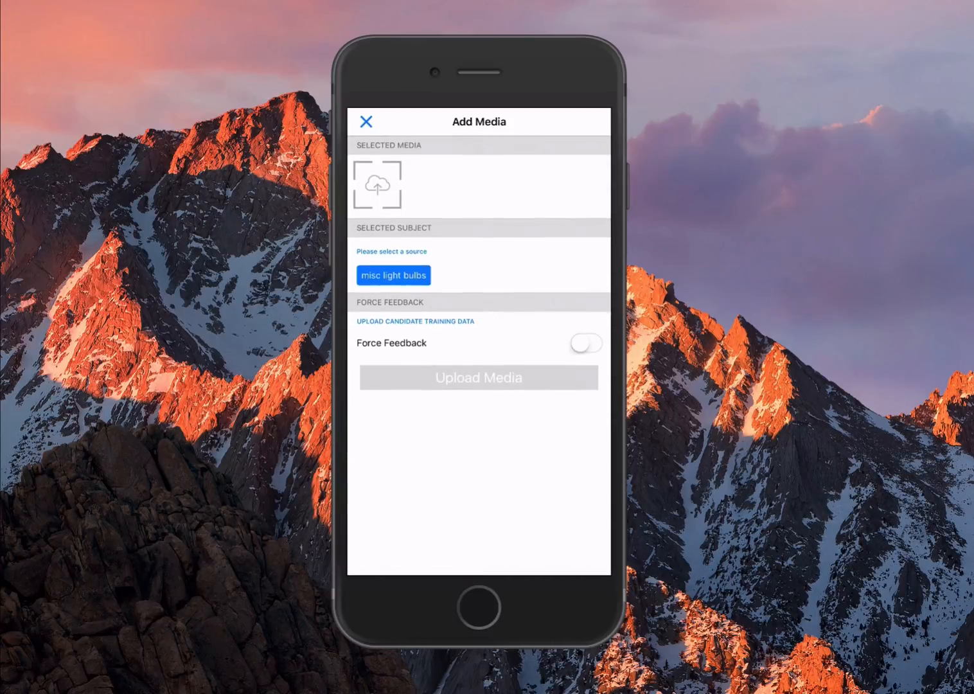
pyautogui.click(377, 185)
pyautogui.click(479, 472)
pyautogui.click(479, 537)
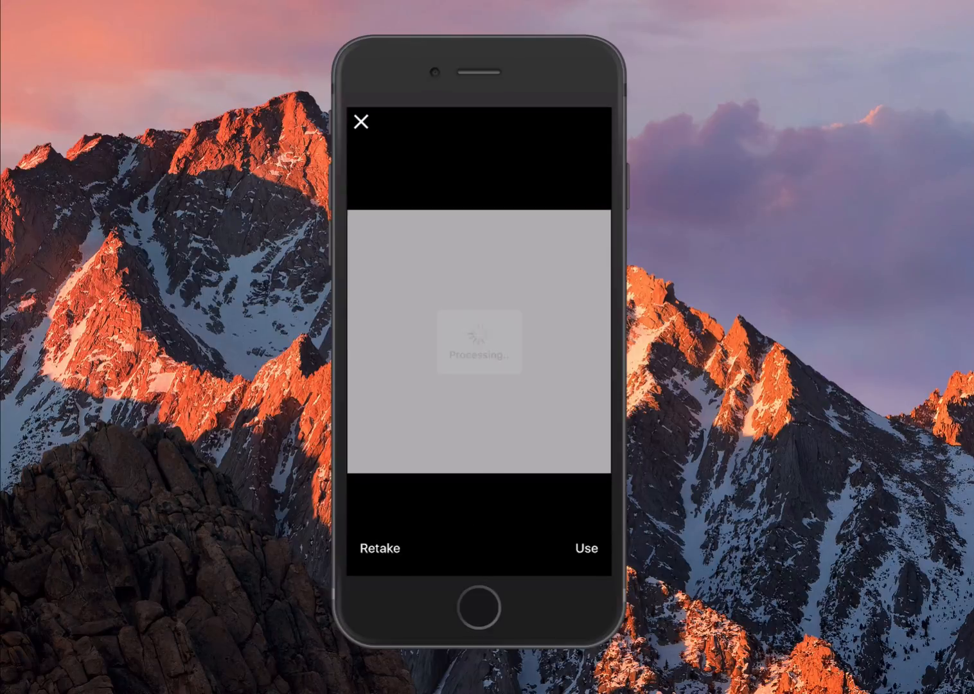
pyautogui.click(586, 548)
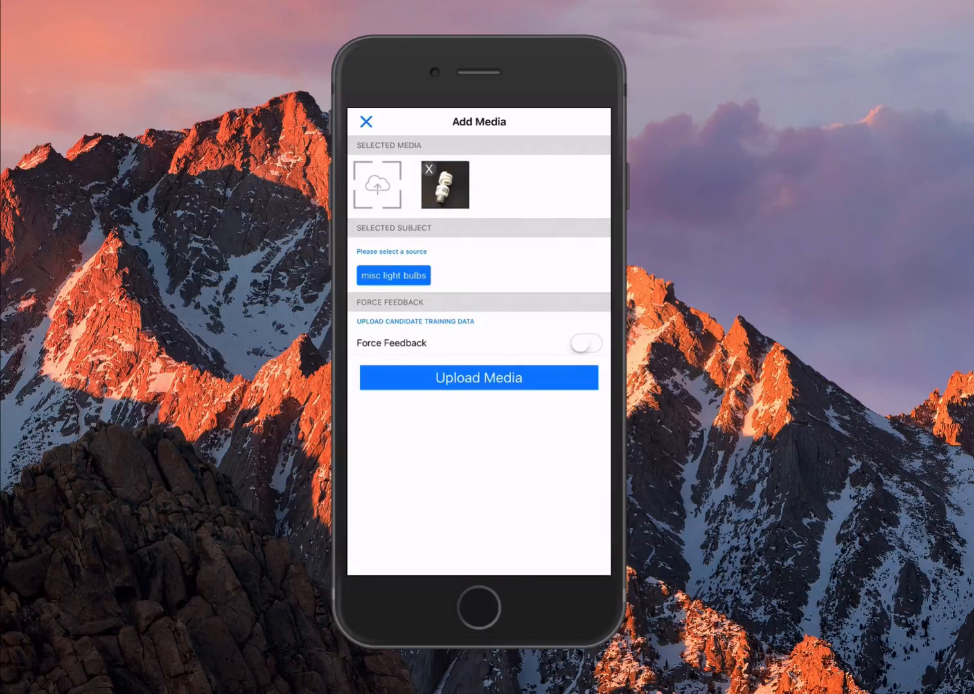
pyautogui.click(478, 378)
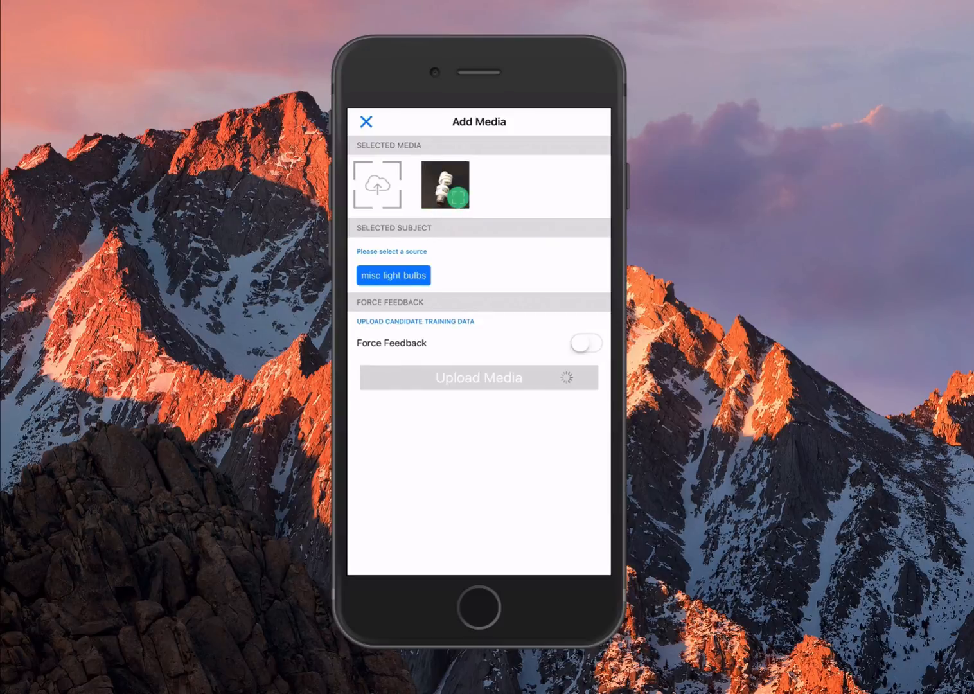
pyautogui.click(479, 368)
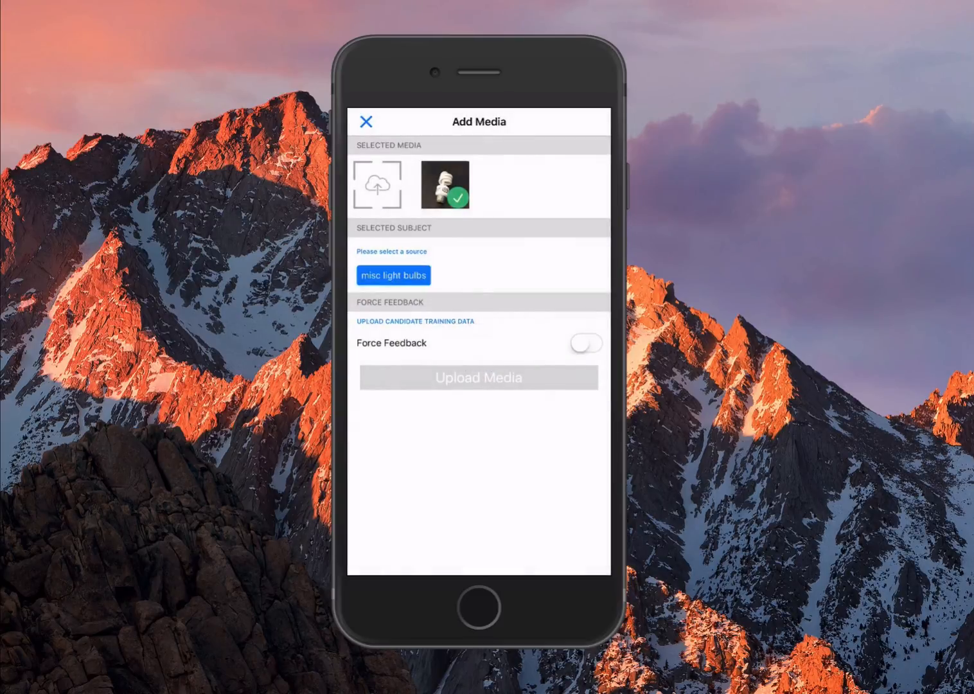